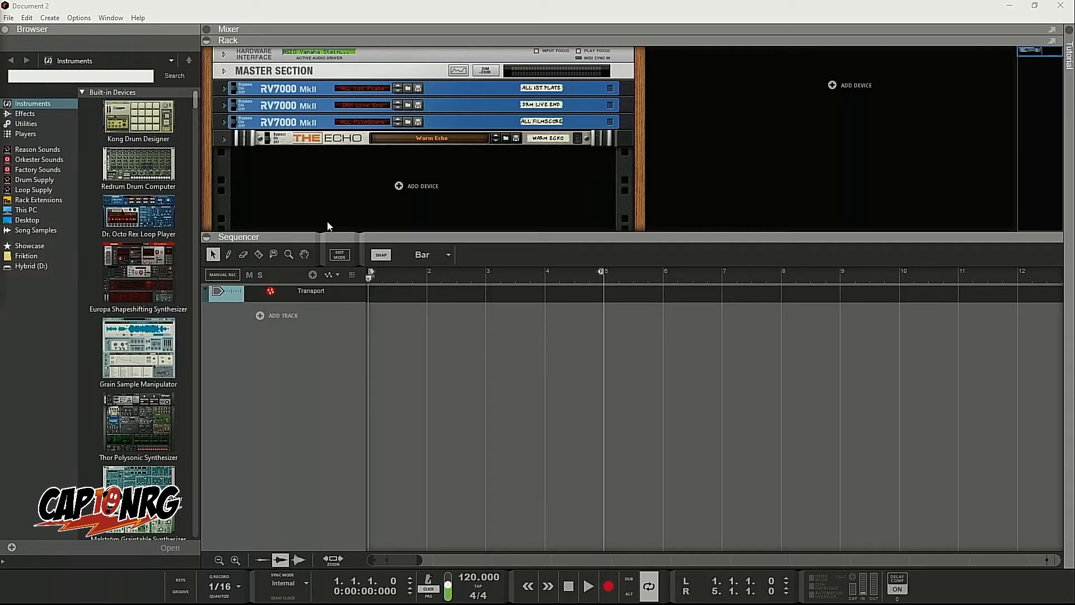
Enlarge the rack area and add a Combinator from the utility devices to the empty rack space.
drag(324, 231, 325, 439)
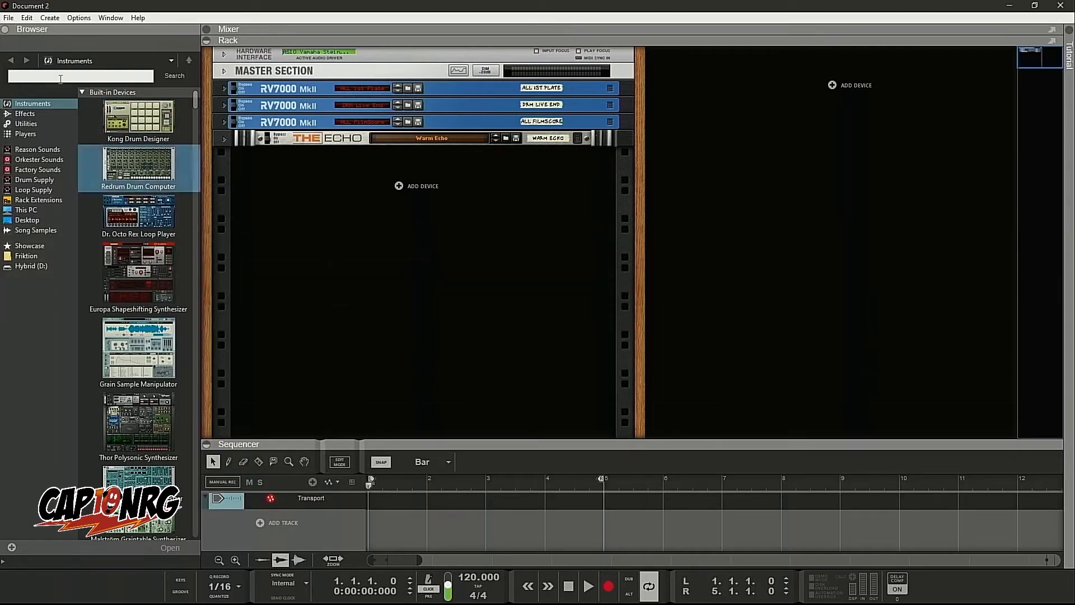
click(37, 123)
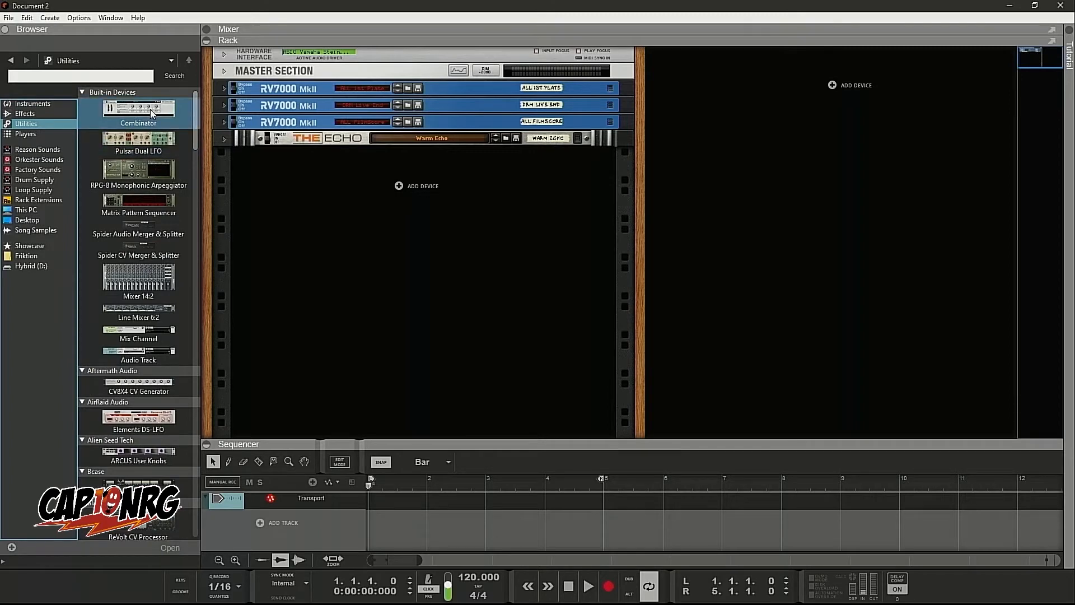
mouse_move(151, 109)
mouse_down()
mouse_move(415, 277)
mouse_move(409, 293)
mouse_up()
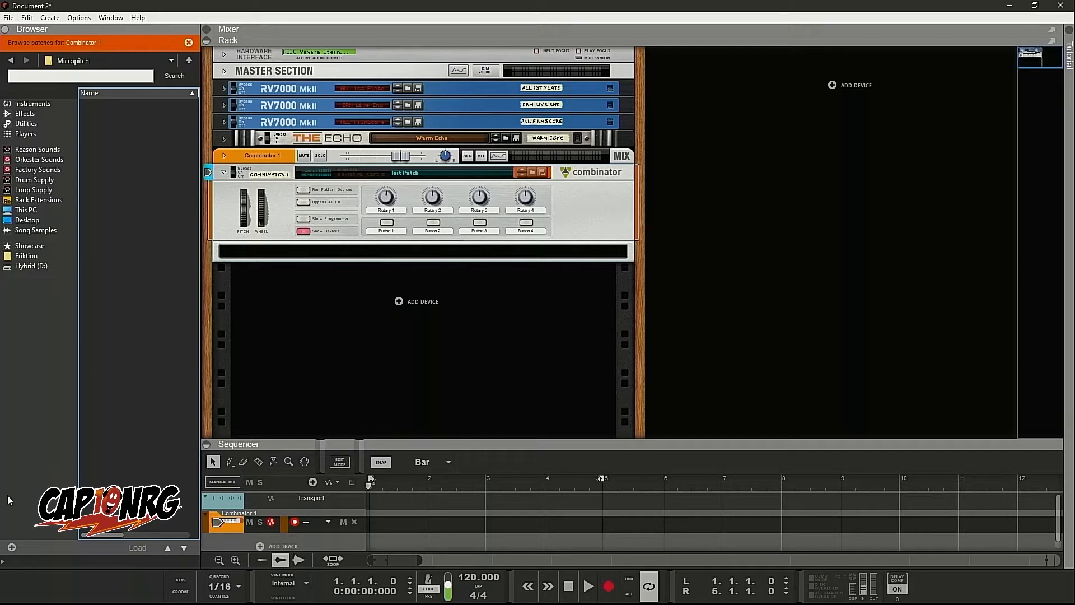
Add a SubTractor Analog Synthesizer inside the Combinator and place a Scream 4 Distortion below it.
click(36, 103)
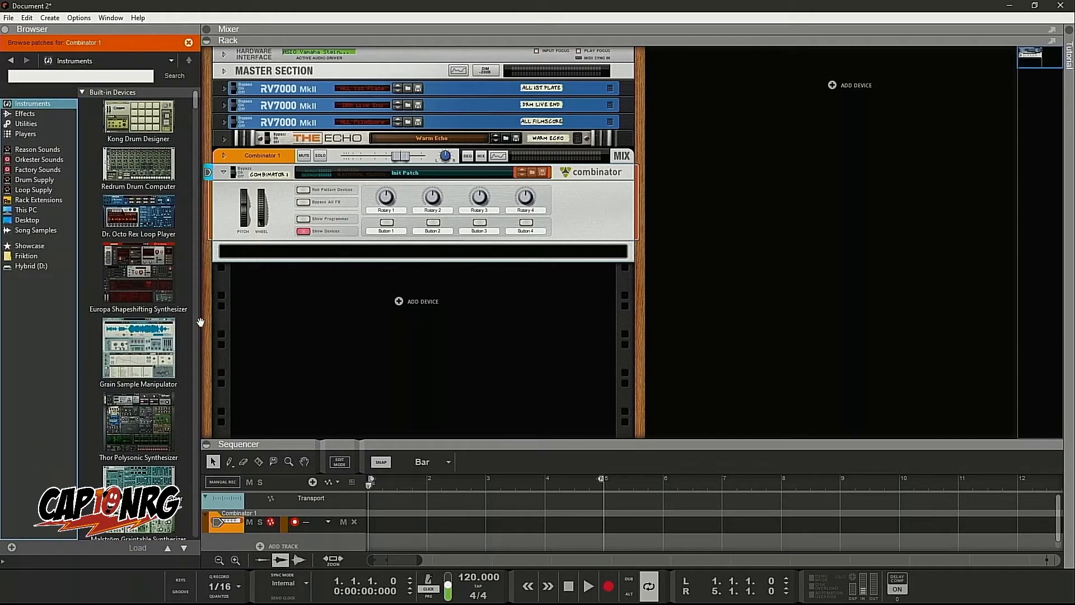
click(106, 370)
click(140, 419)
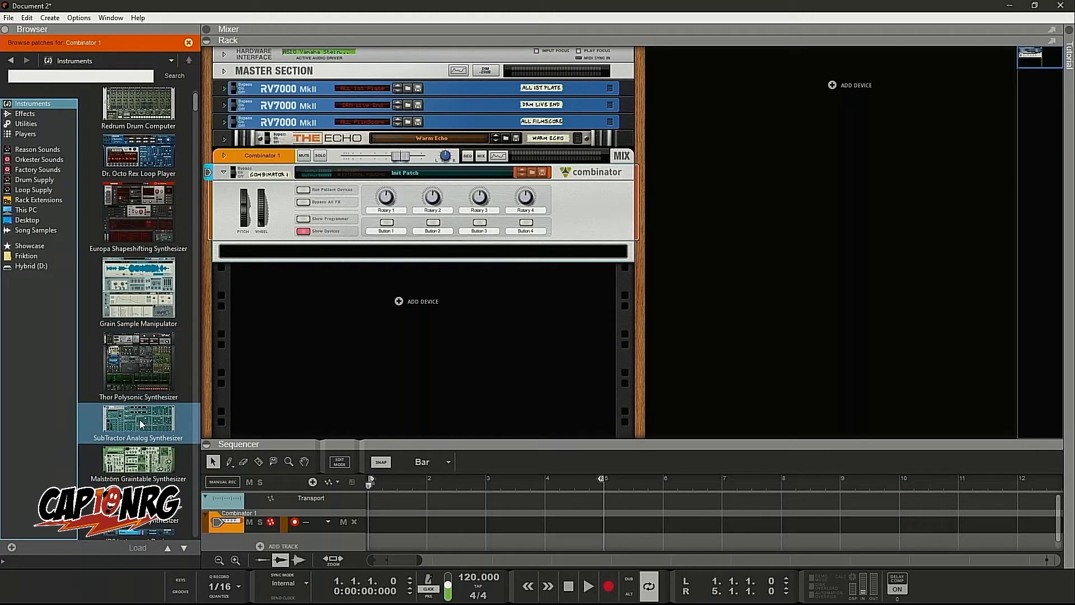
drag(139, 420, 375, 252)
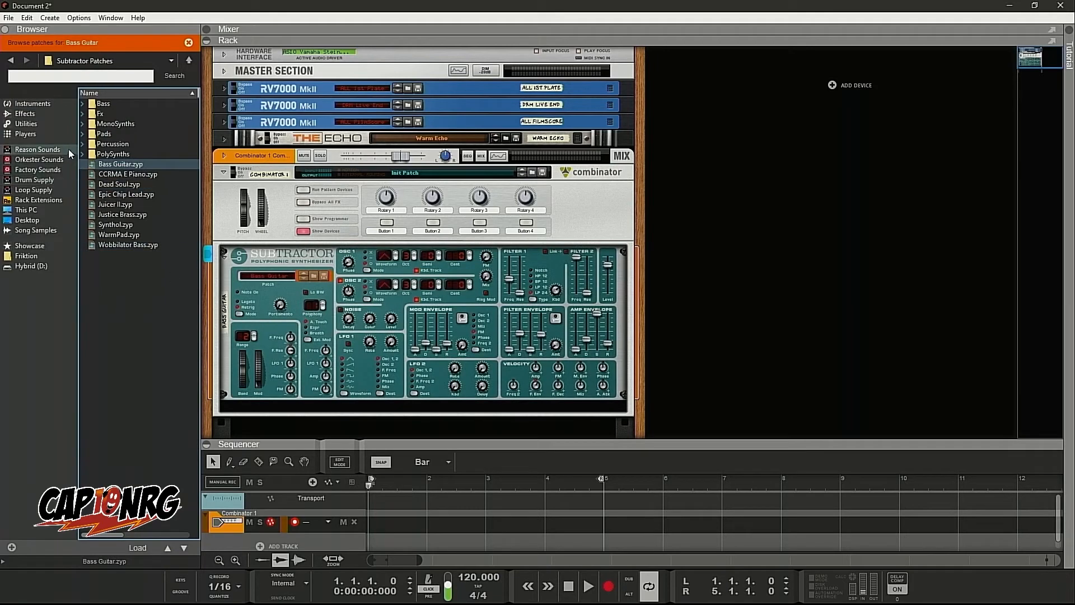
click(38, 113)
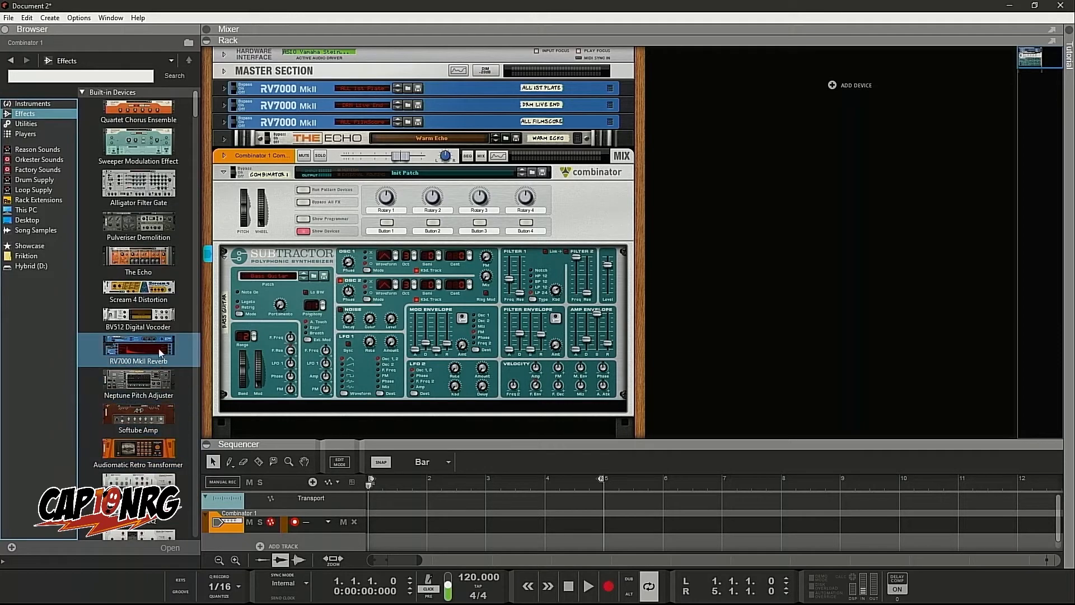
mouse_move(162, 292)
mouse_down()
mouse_move(272, 320)
mouse_move(331, 391)
mouse_up()
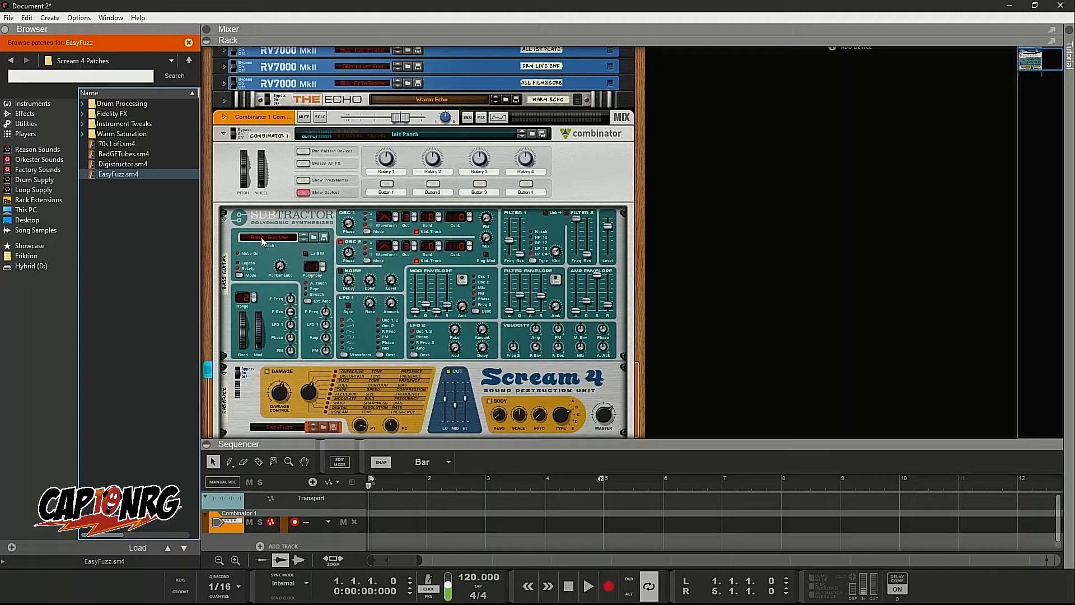
Reset both the SubTractor and the Scream 4 to their Init Patch, then select the Combinator.
right_click(314, 236)
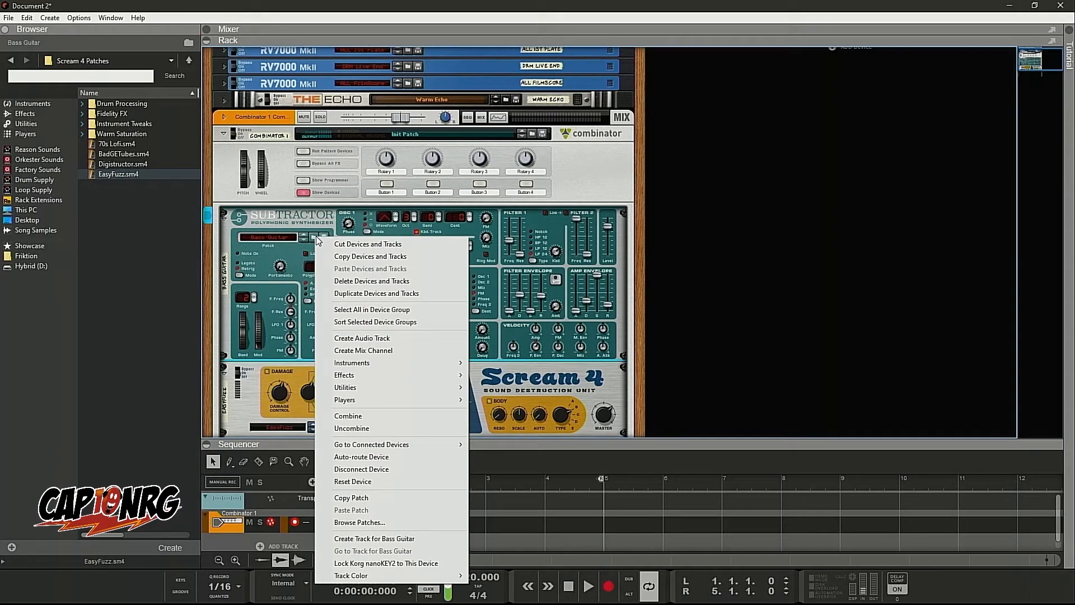
click(384, 482)
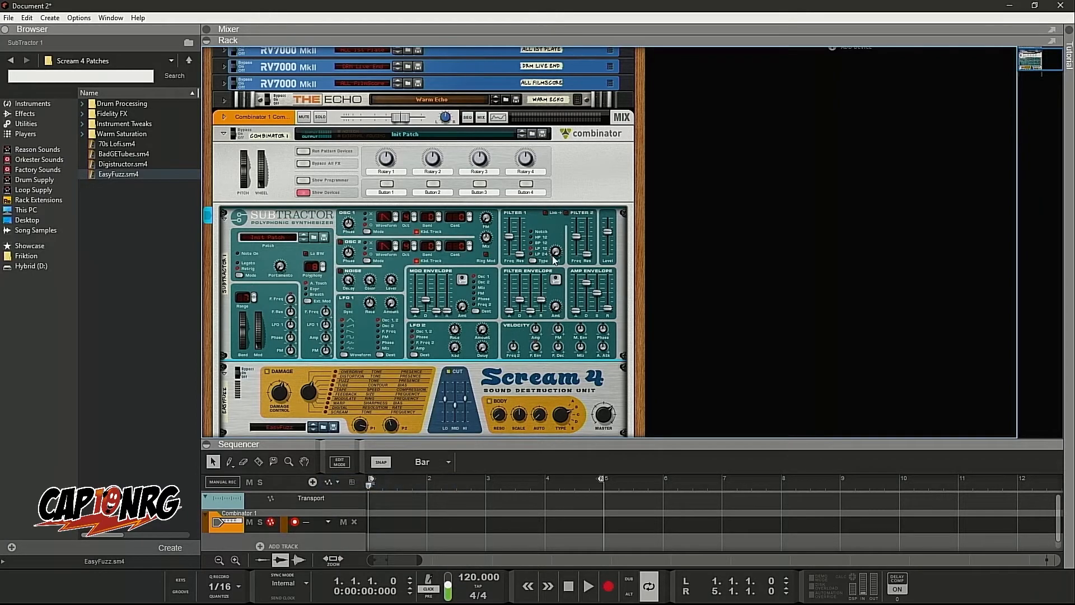
scroll(352, 301, down, 2)
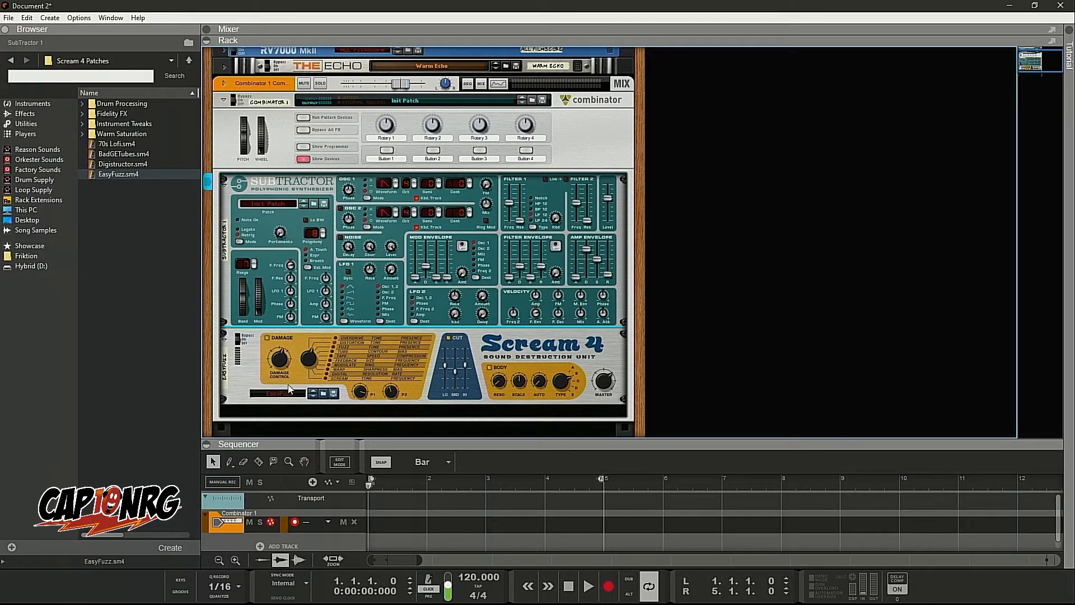
click(325, 394)
right_click(324, 393)
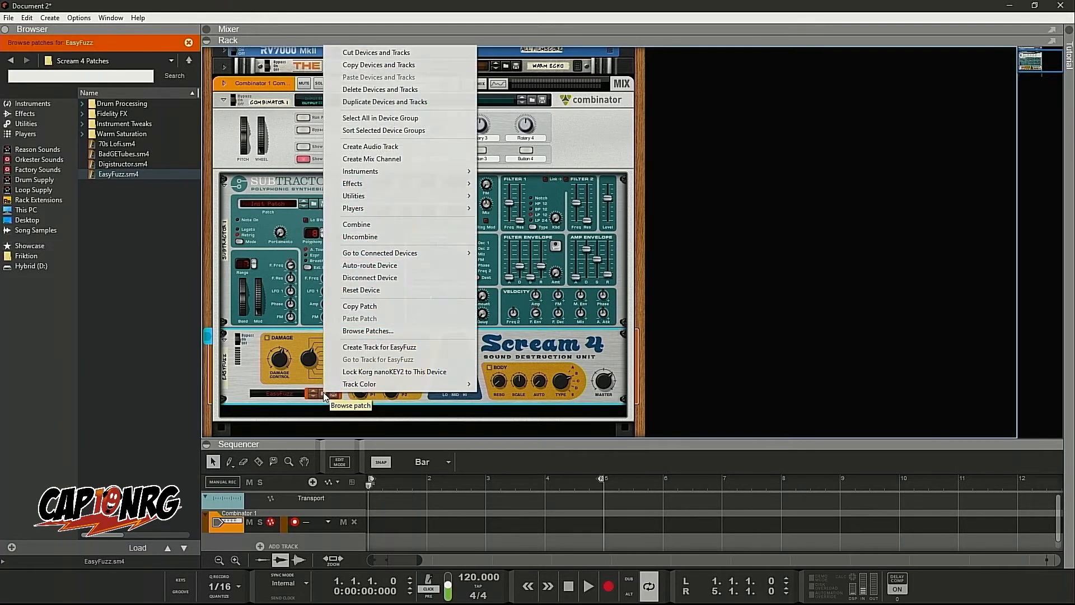
click(384, 290)
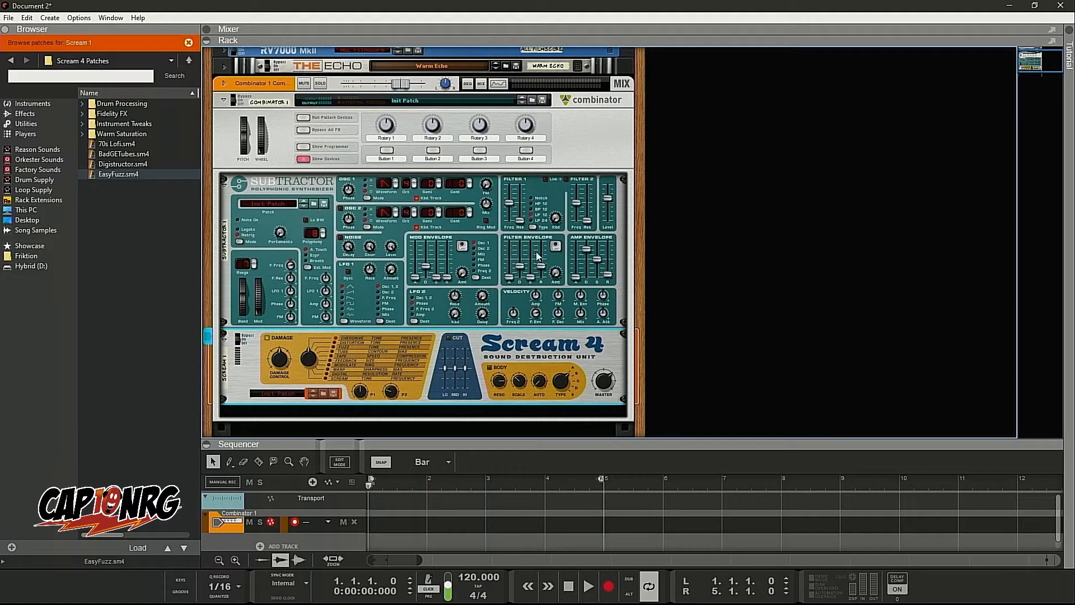
click(605, 133)
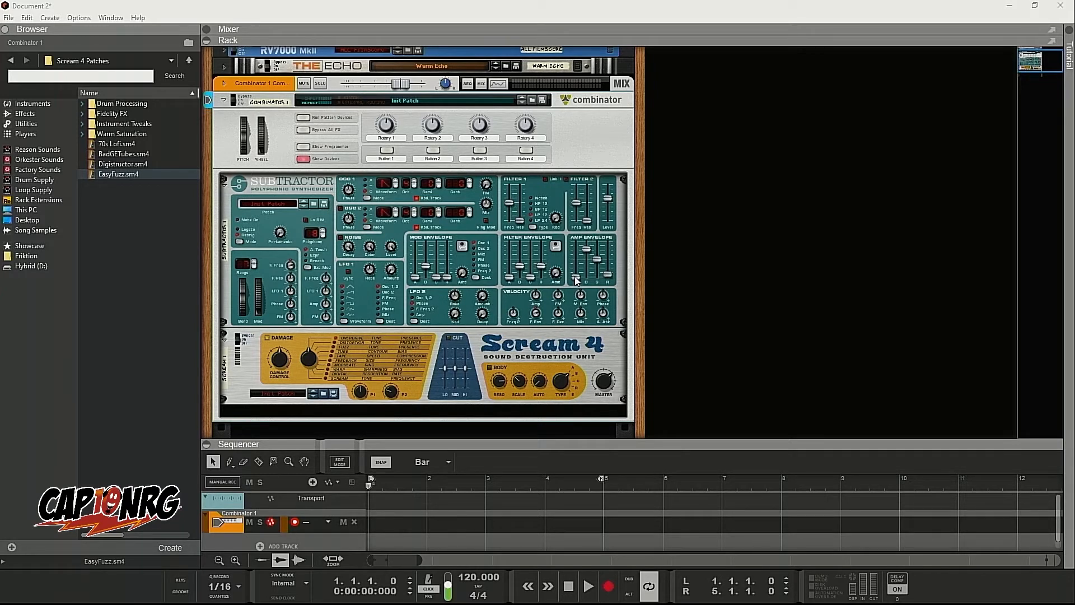
Shorten the SubTractor's amp envelope decay and lower its sustain all the way down.
mouse_move(577, 280)
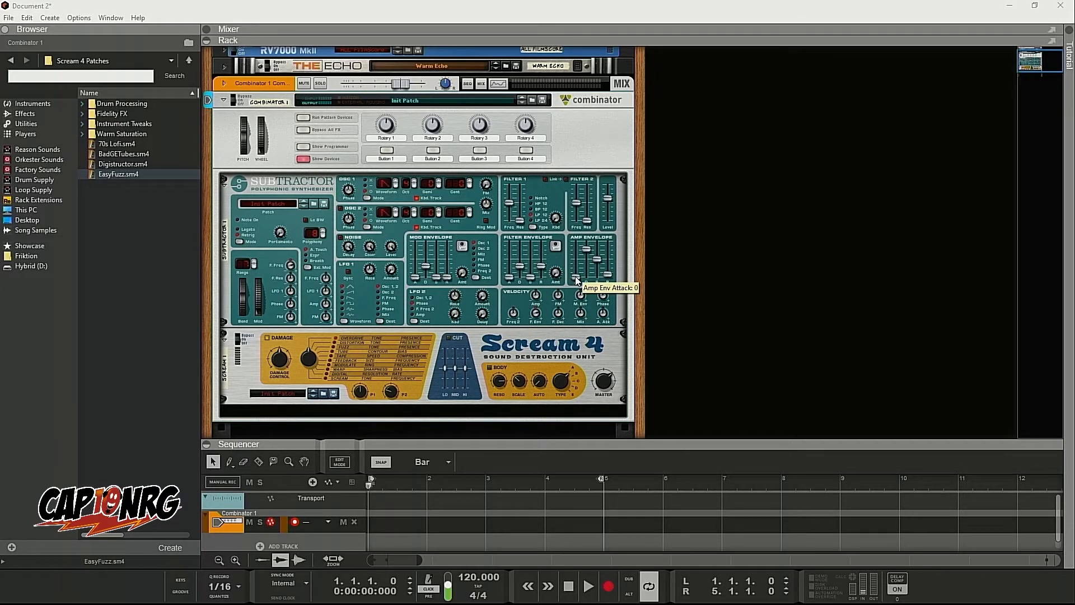
mouse_move(589, 249)
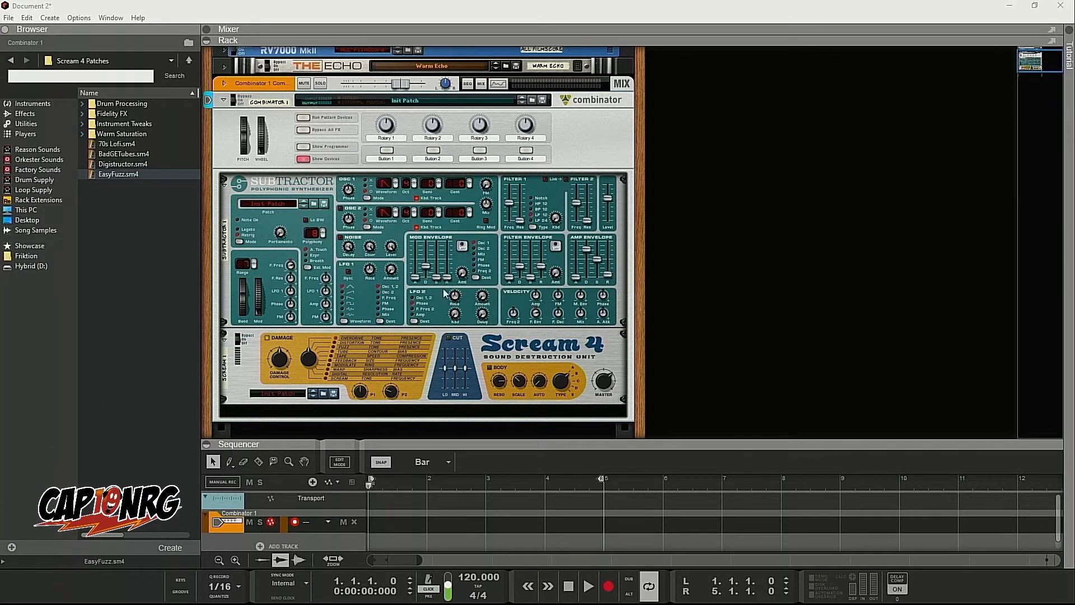
click(587, 251)
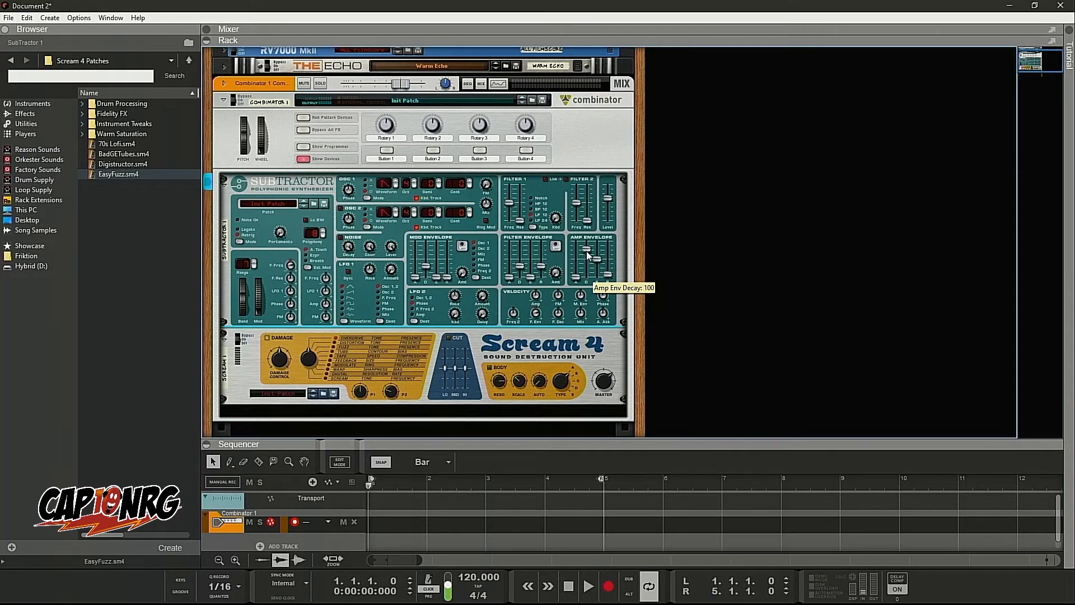
drag(586, 251, 586, 267)
drag(587, 270, 587, 272)
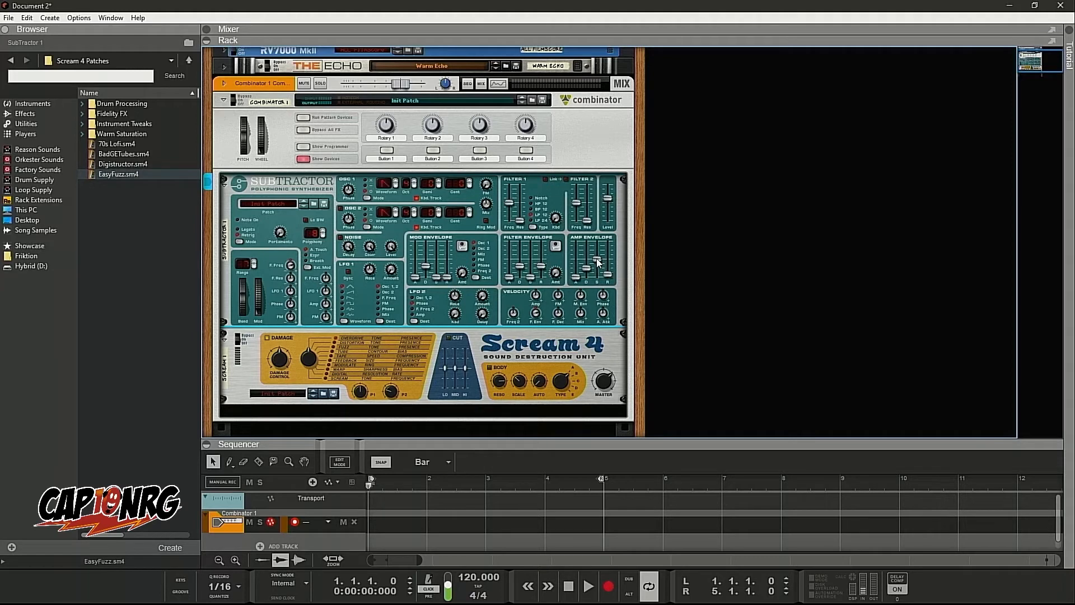
drag(598, 259, 599, 284)
mouse_move(609, 274)
Adjust the balance between the SubTractor's two oscillators with the Mix control.
mouse_move(488, 207)
drag(489, 203, 481, 152)
drag(485, 214, 489, 273)
drag(481, 246, 479, 224)
Enable the SubTractor's noise generator and raise the Filter 1 frequency slightly above 64.
click(340, 237)
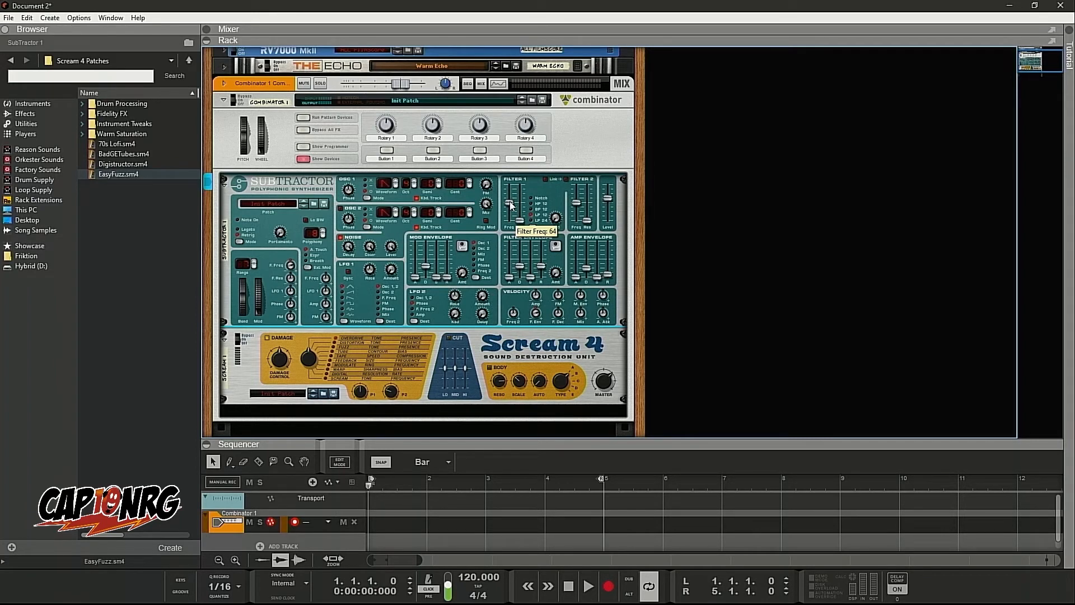
drag(510, 204, 510, 193)
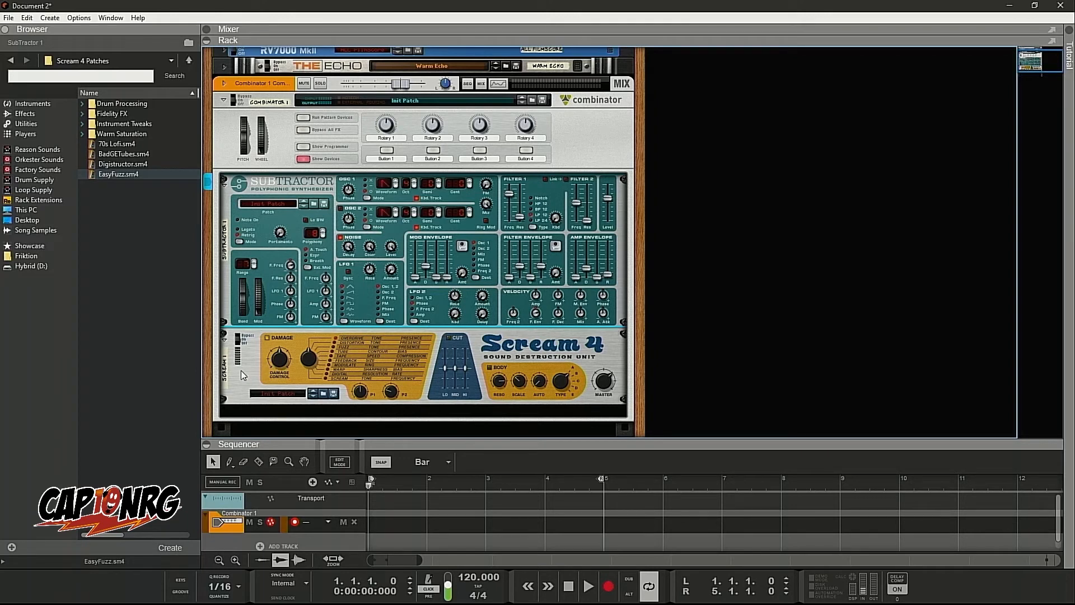
Fine-tune the Scream 4's Damage Control amount and adjust its P1 and P2 parameters, raising P1.
click(286, 364)
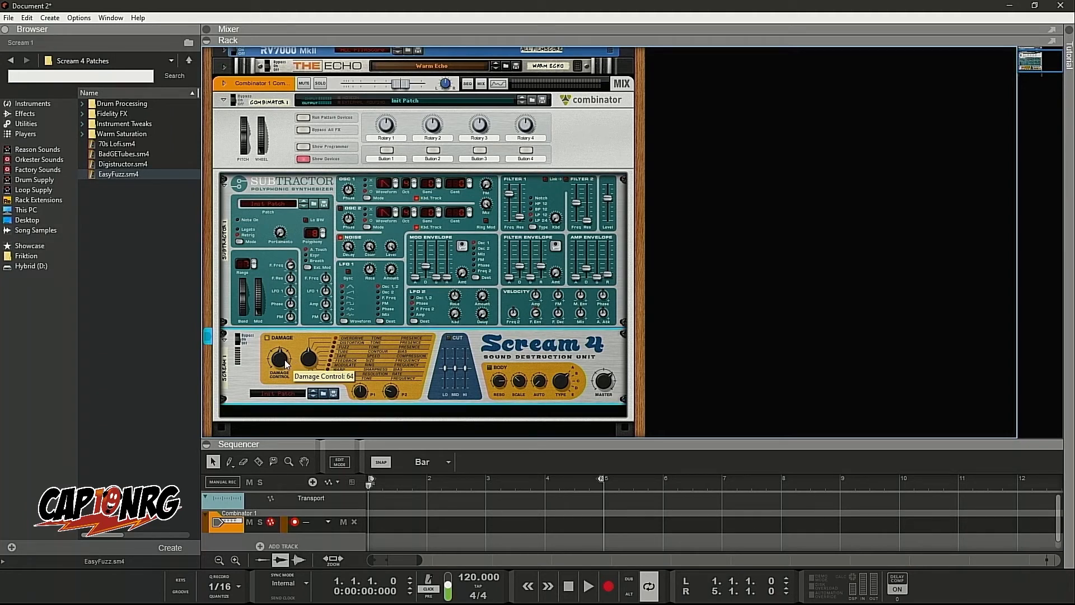
drag(285, 360, 285, 362)
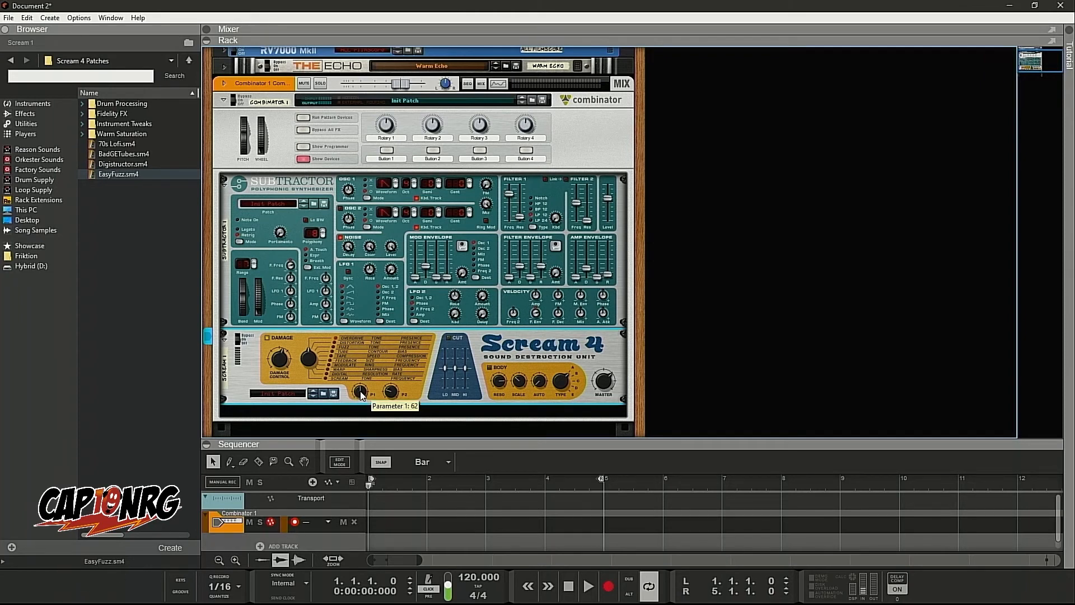
drag(362, 395, 358, 378)
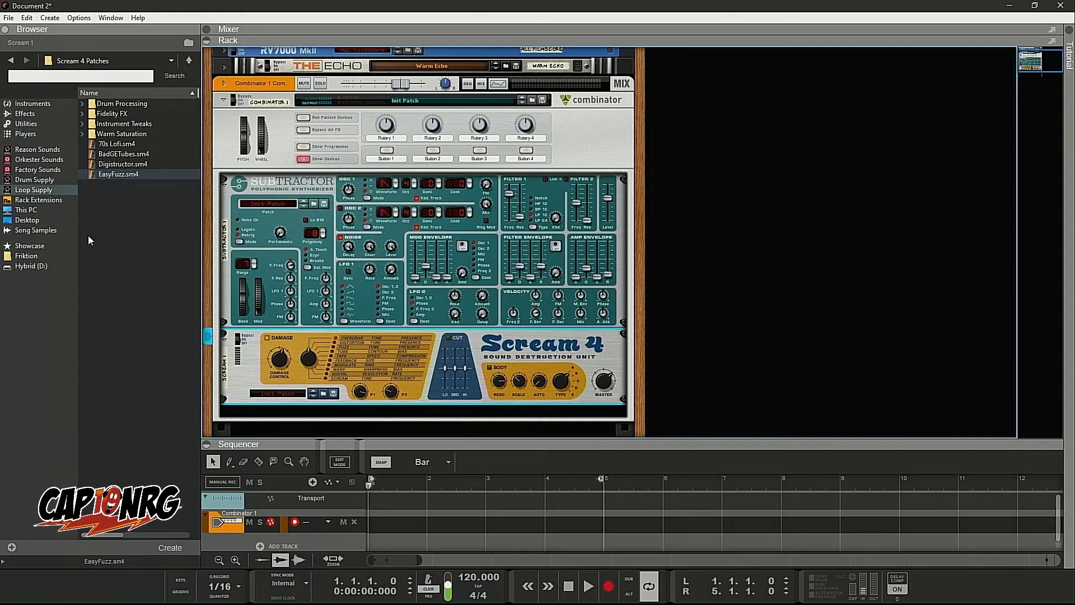
mouse_move(390, 390)
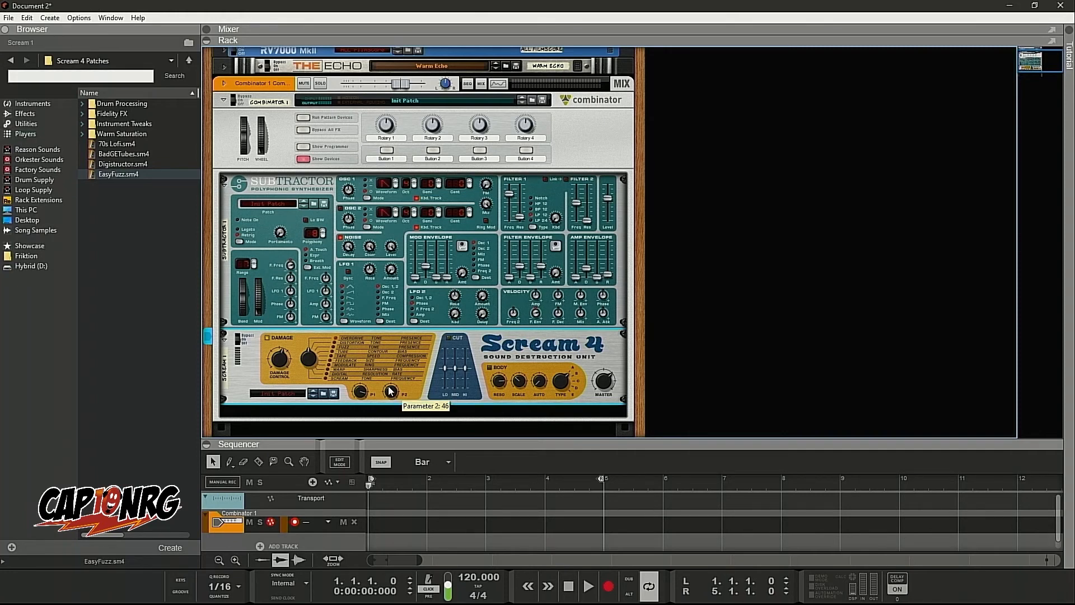
drag(389, 382, 386, 385)
Enable the Scream 4's Cut section, slightly boosting Lo and Hi and slightly lowering Mid.
click(448, 338)
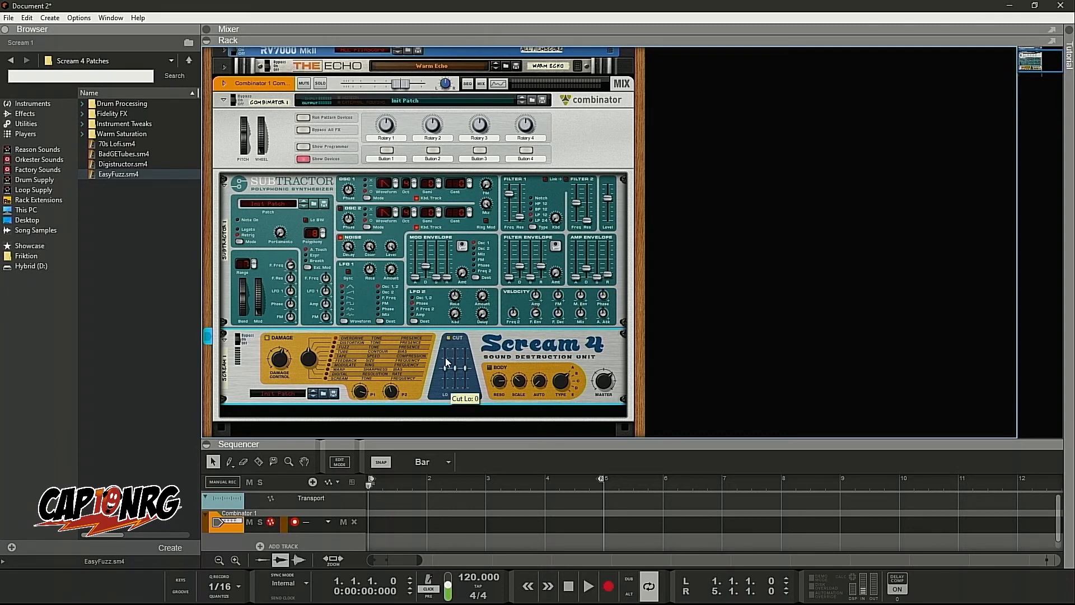
drag(445, 368, 444, 364)
drag(452, 378, 453, 379)
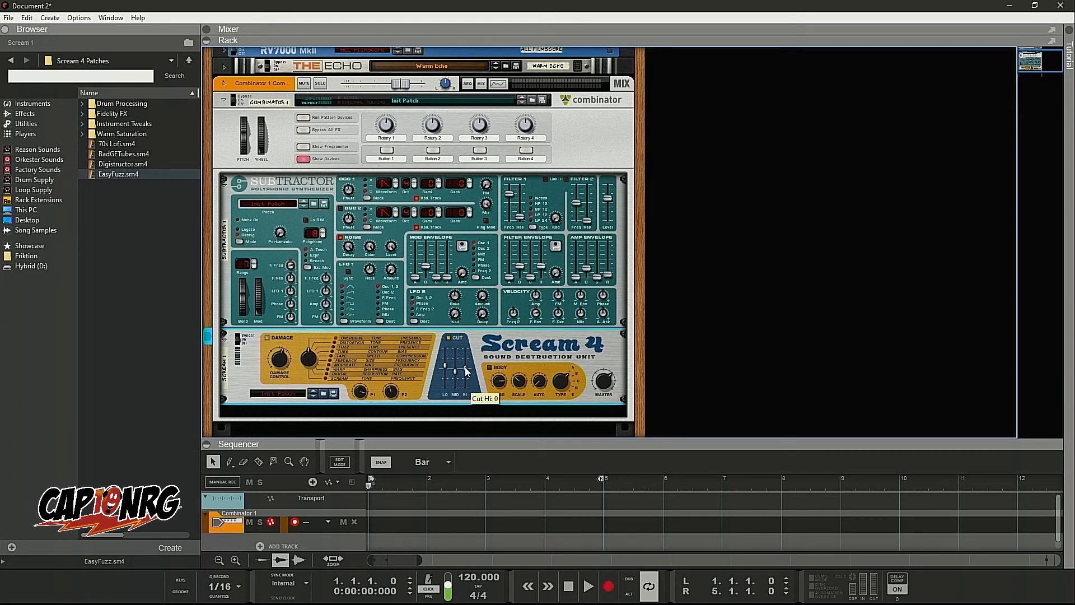
drag(464, 367, 465, 364)
Toggle the Scream 4's Body section and turn down its Reso control.
click(489, 368)
drag(499, 382, 501, 413)
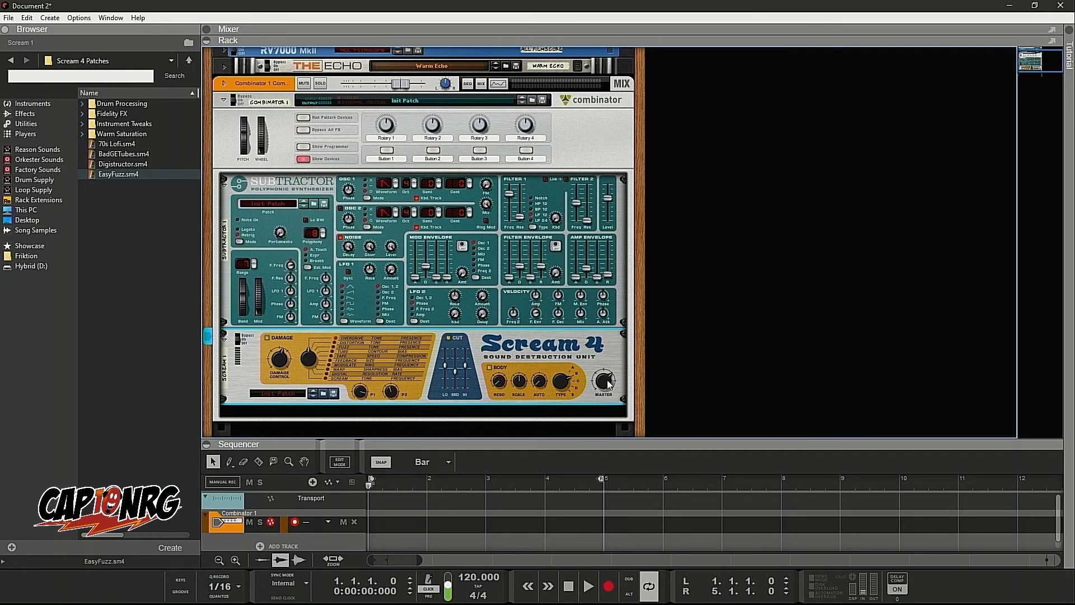
mouse_move(608, 381)
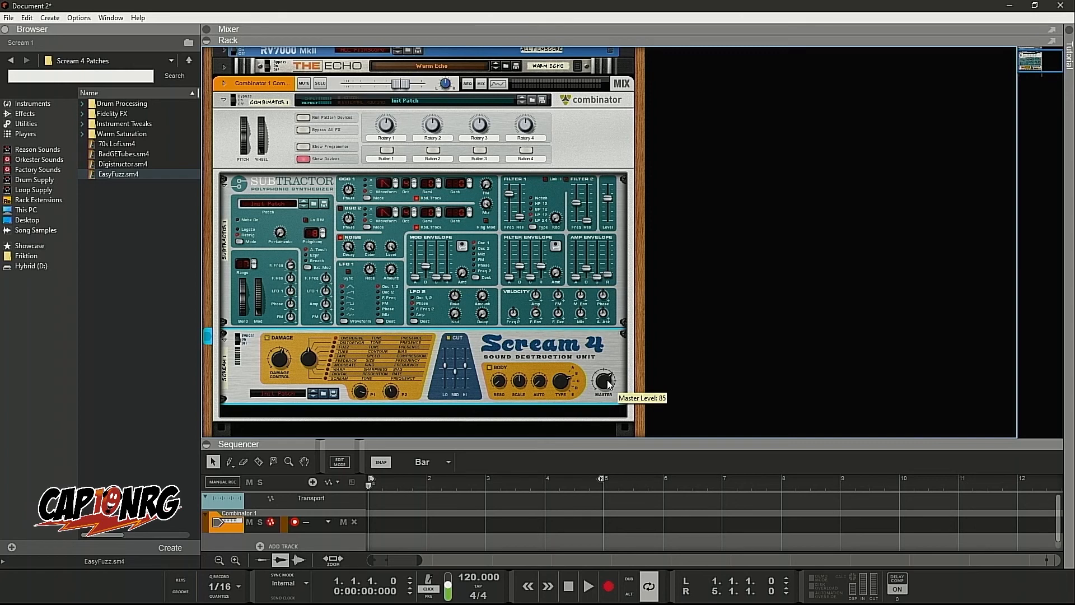